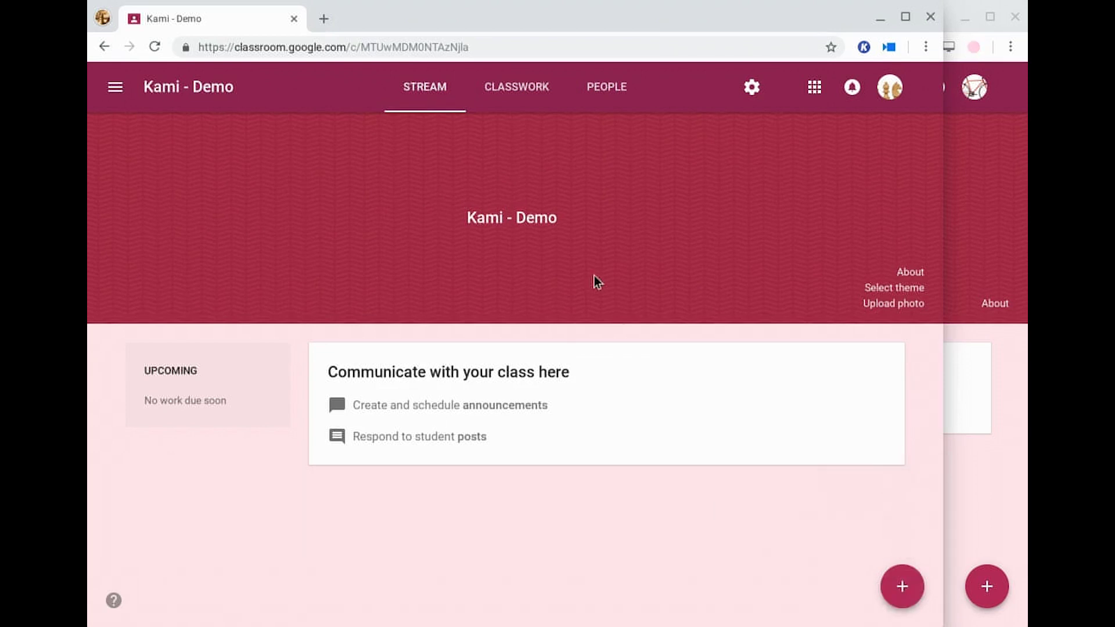
- Start a new Kami Assignment from the Create menu on the Kami - Demo Classwork page
left_click(511, 94)
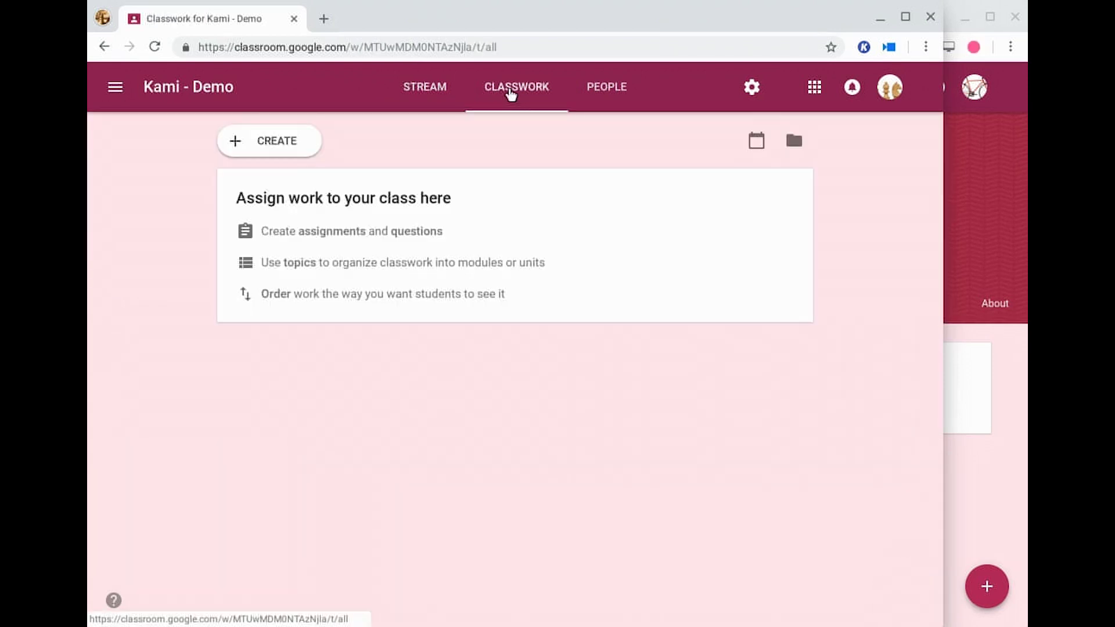
left_click(274, 144)
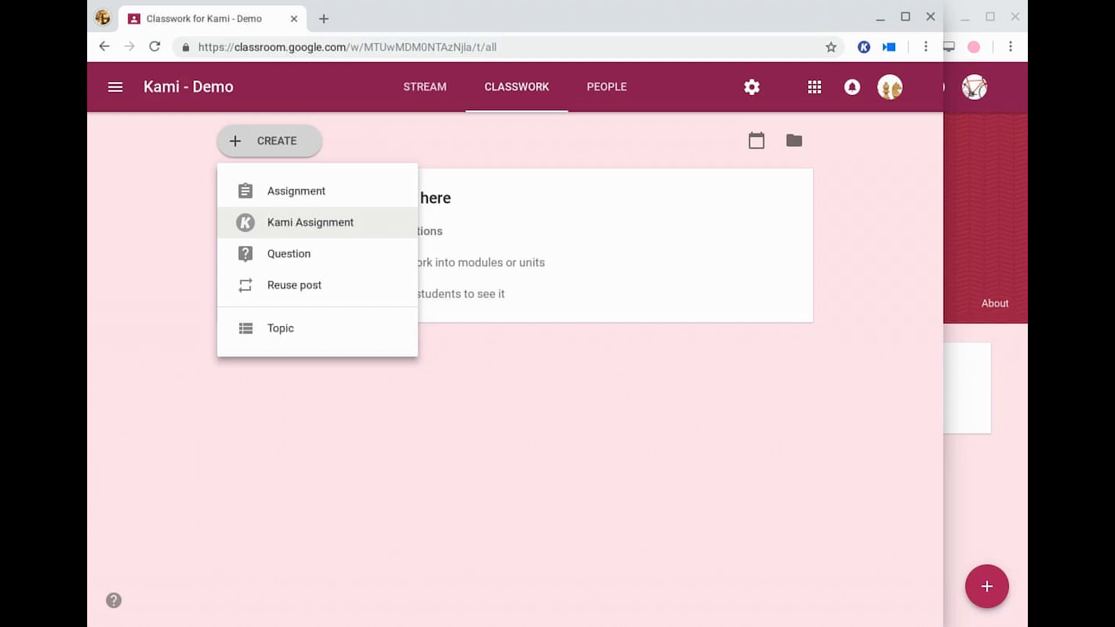
left_click(286, 227)
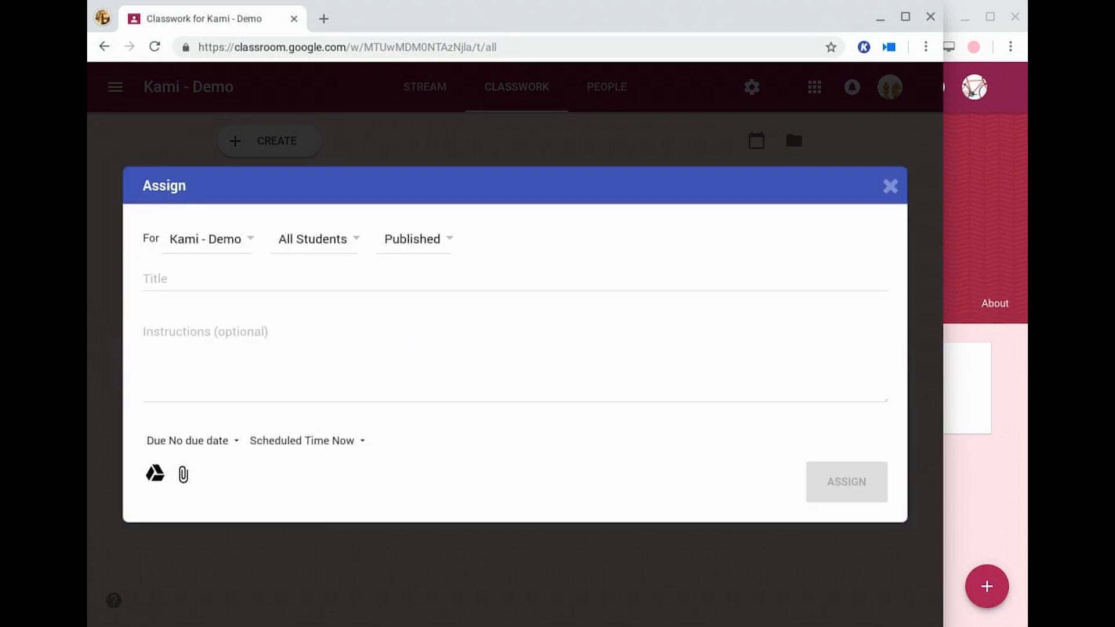
- Title the new Kami assignment 'Test Assignment' using the autofill suggestion
left_click(311, 271)
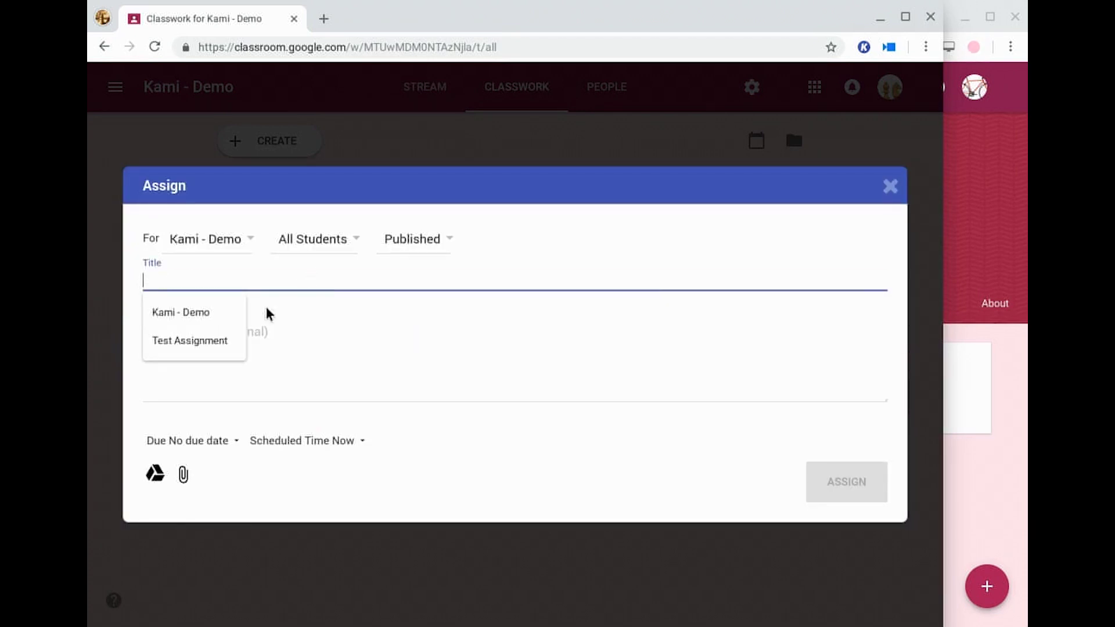
left_click(191, 338)
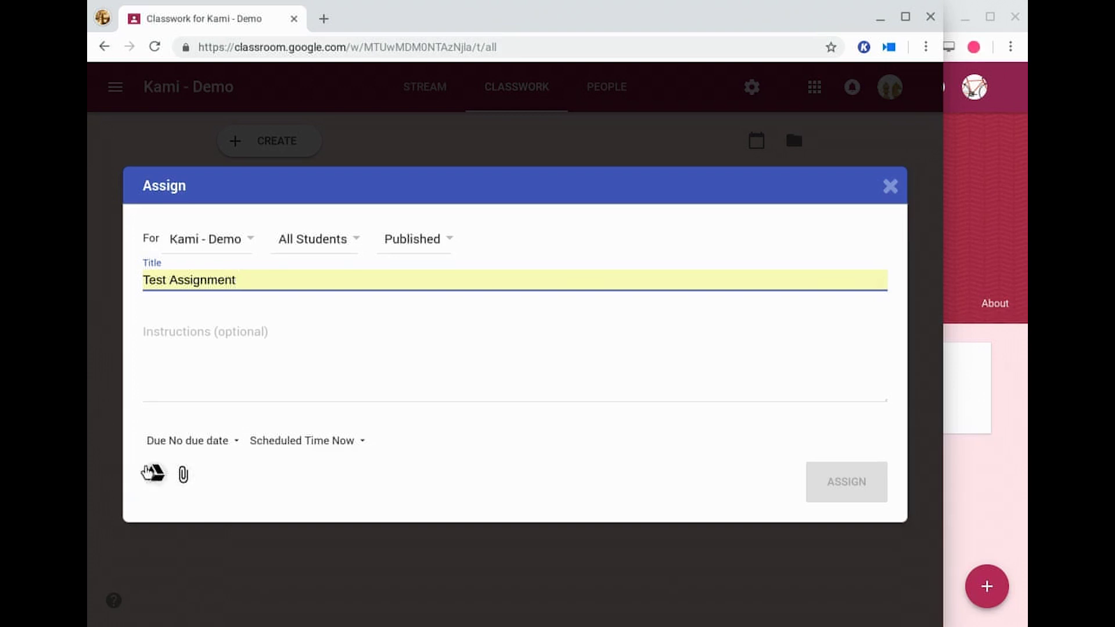
- Attach Pre-AP_Scarlet_Ibis_with_annotations.pdf from Google Drive, set to make a copy for each student
left_click(152, 474)
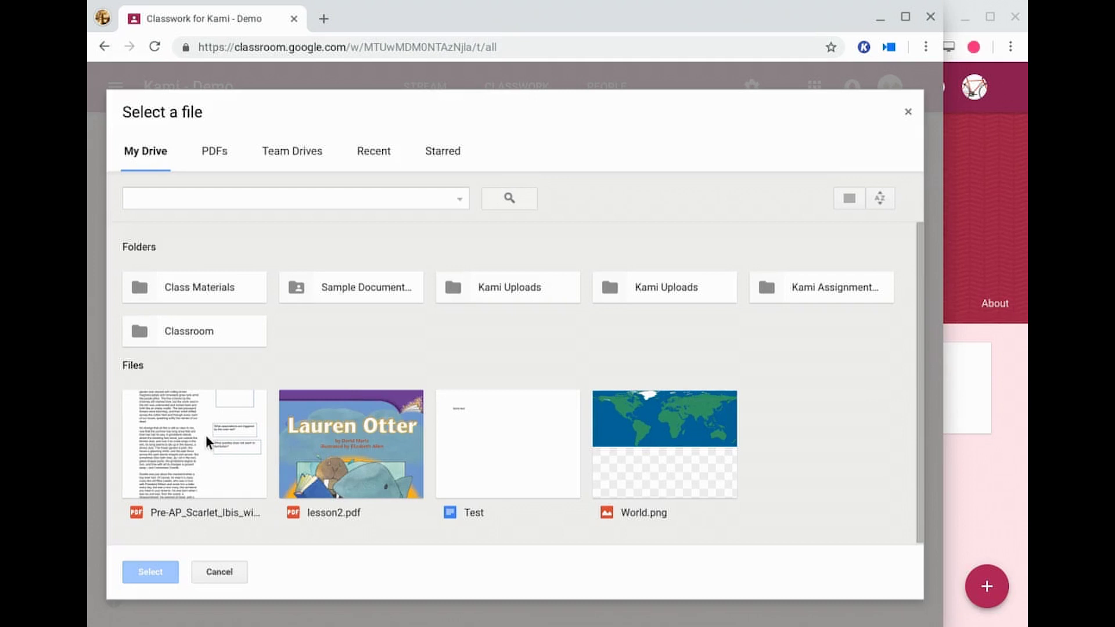
double_click(206, 434)
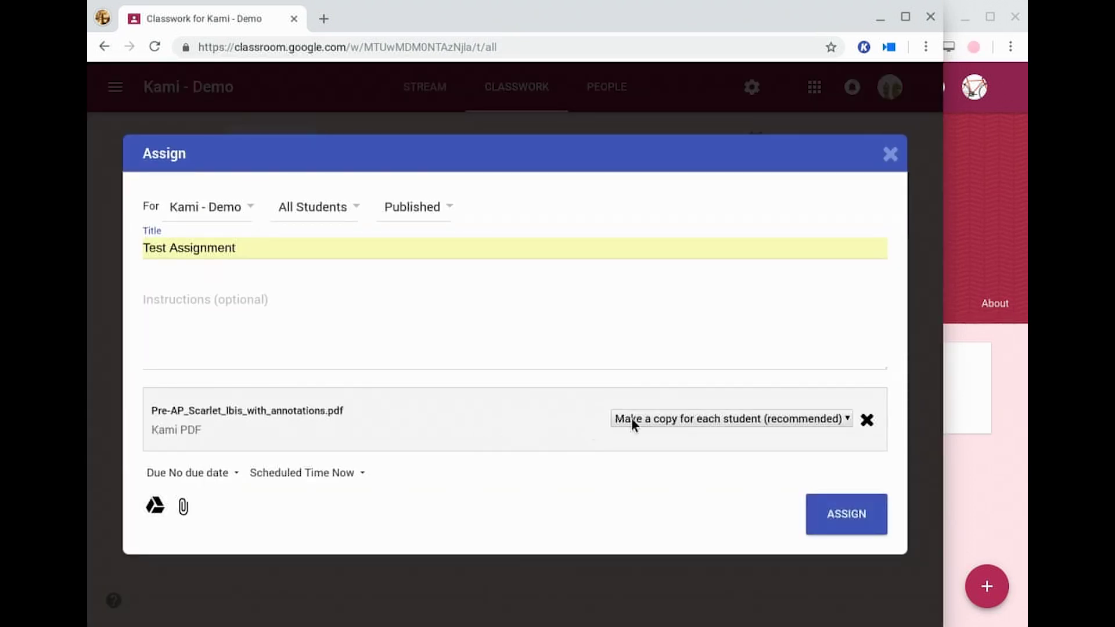
left_click(733, 418)
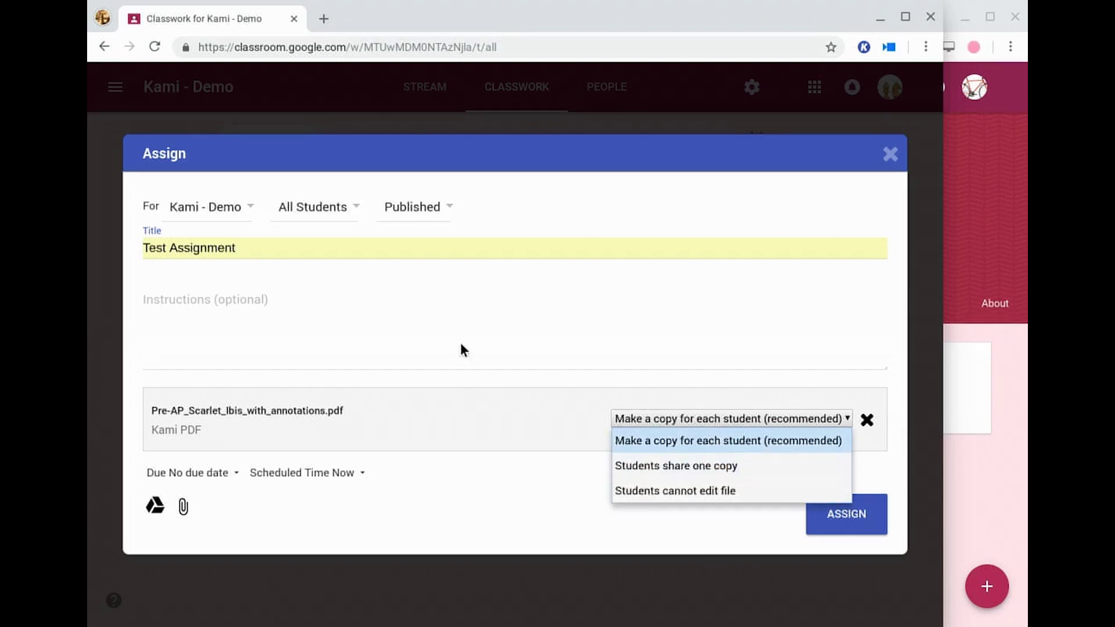
left_click(318, 210)
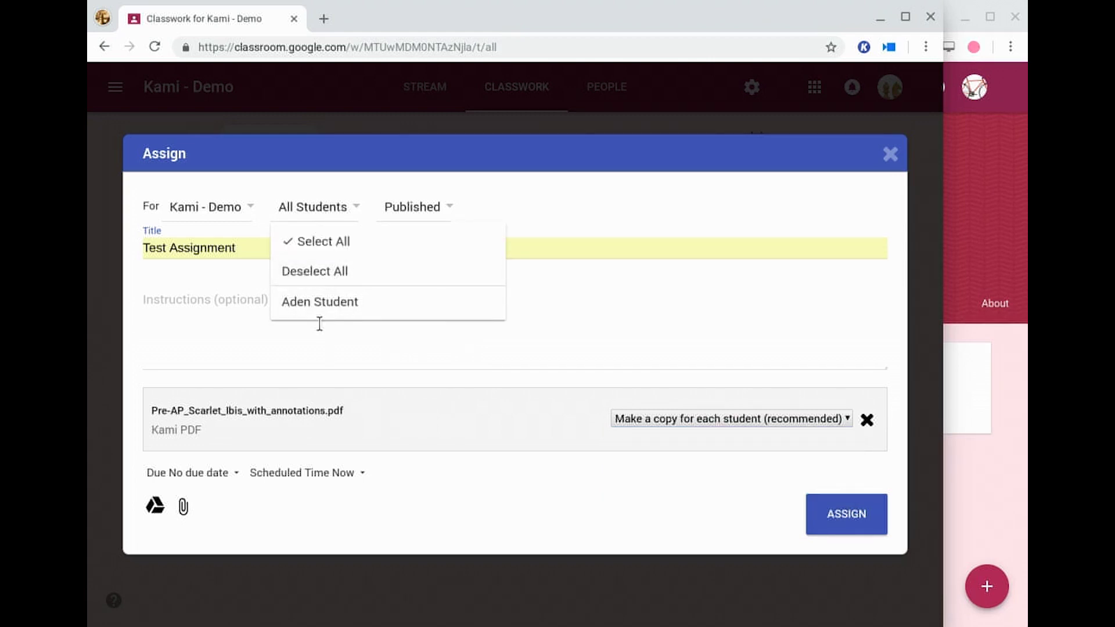
left_click(720, 419)
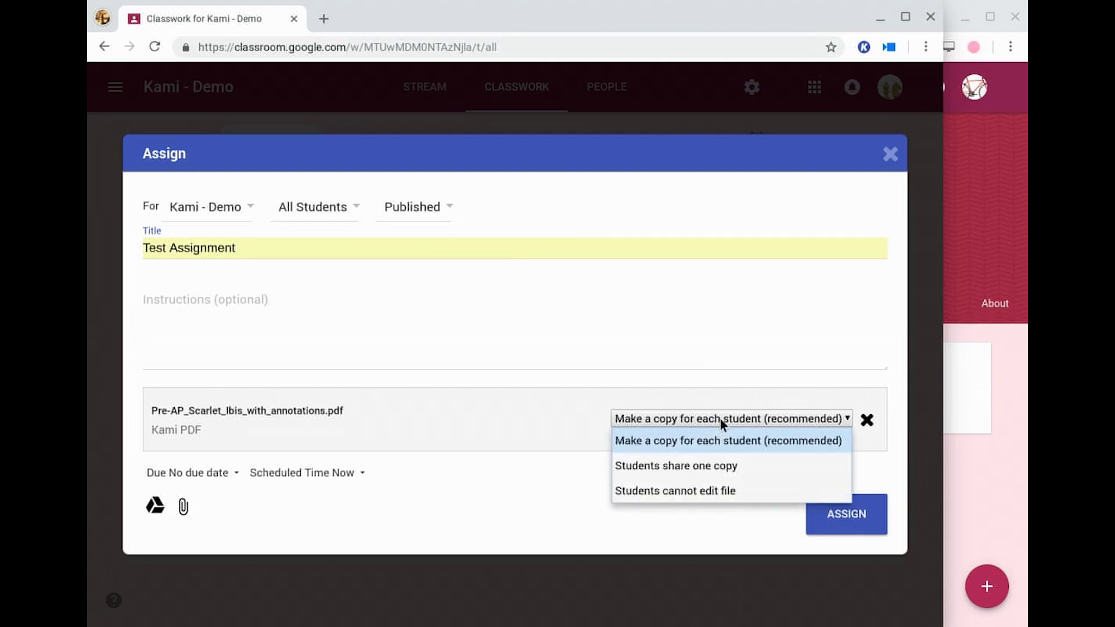
left_click(688, 435)
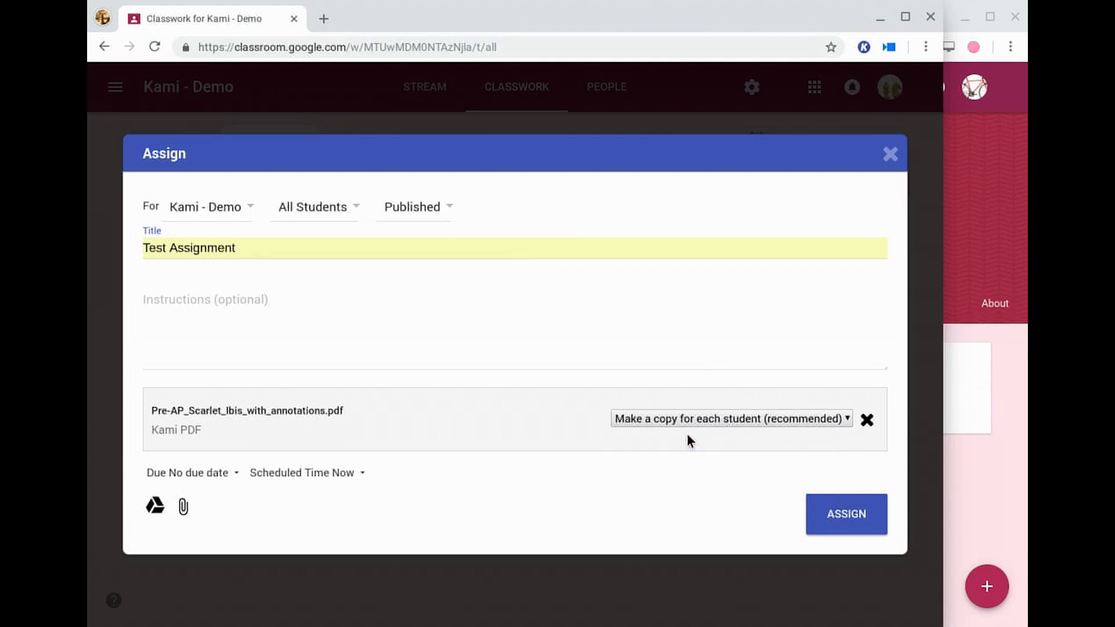
- Assign Test Assignment to the class and open it in Classroom
left_click(836, 514)
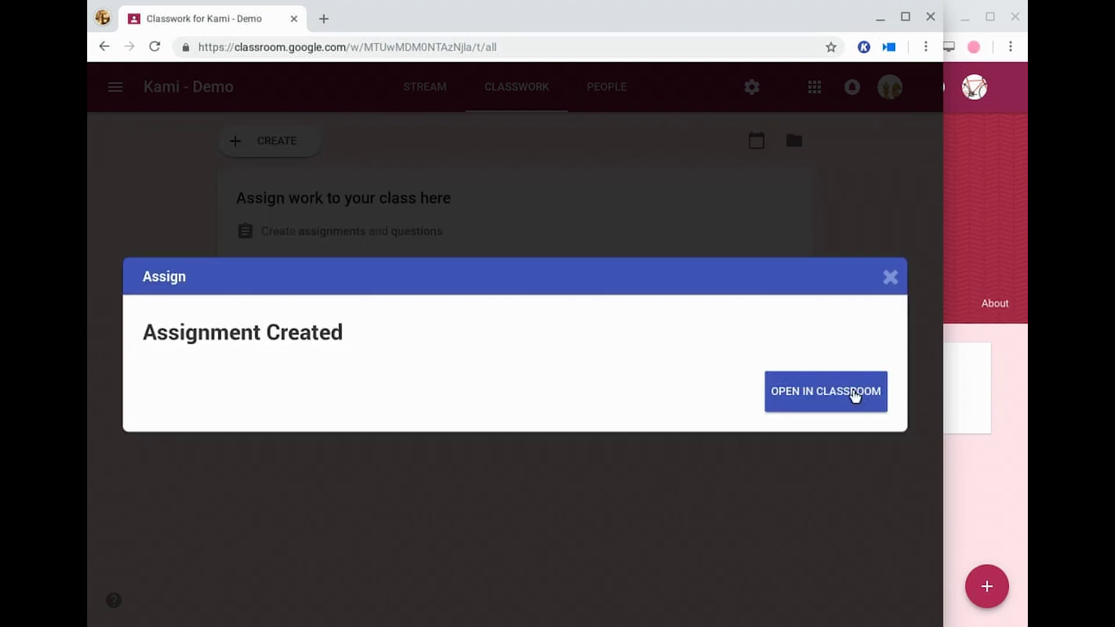
left_click(855, 397)
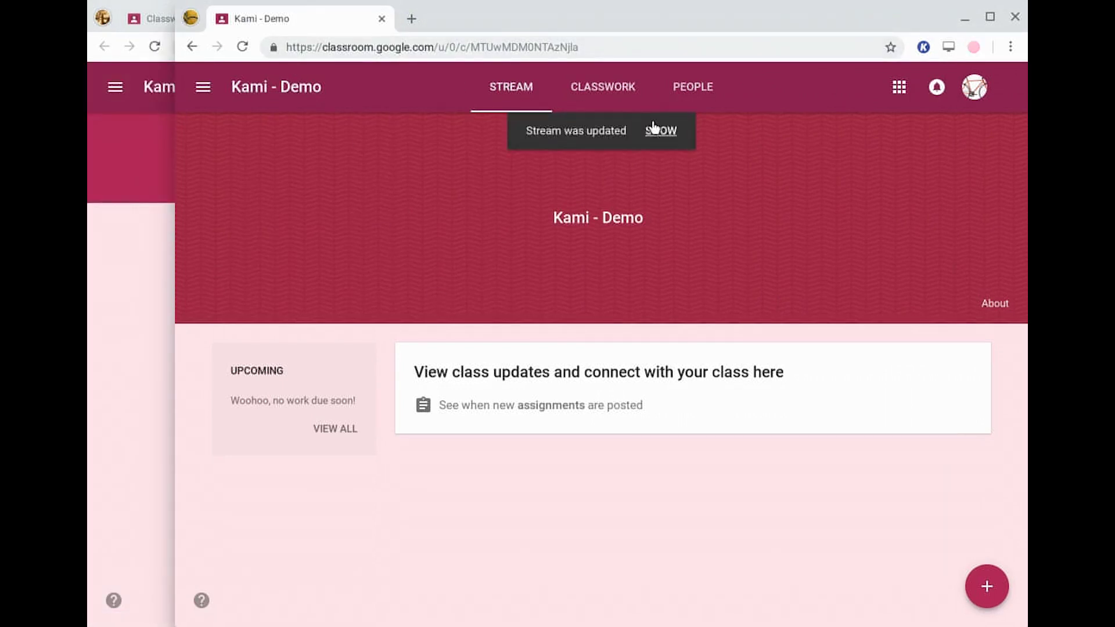
- As the student, open the Test Assignment post and preview their copy of the Scarlet Ibis PDF
left_click(653, 128)
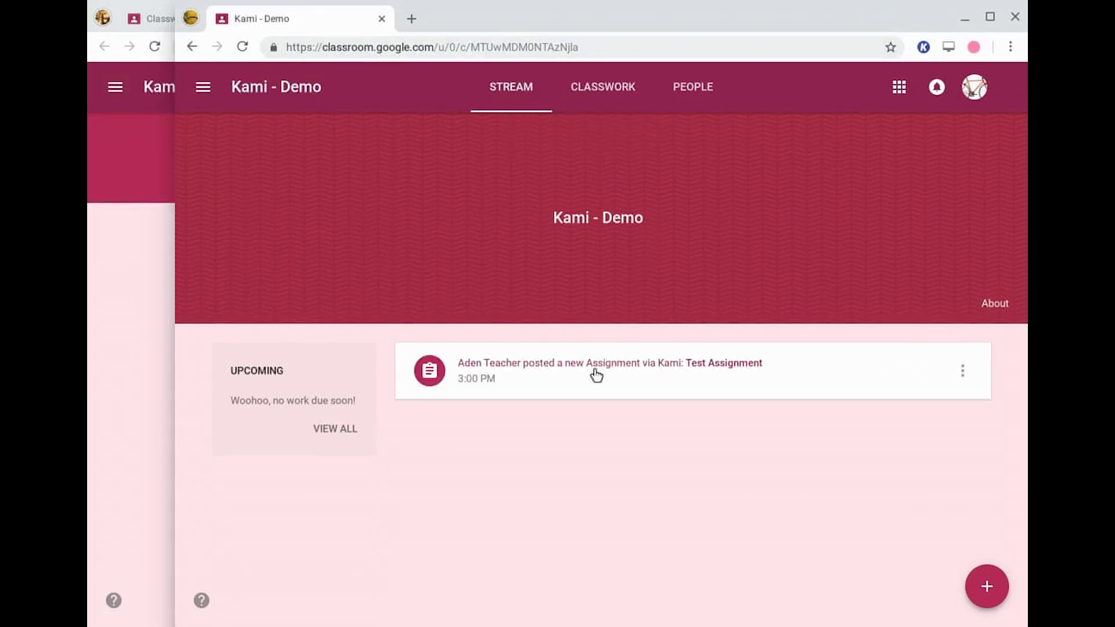
left_click(535, 364)
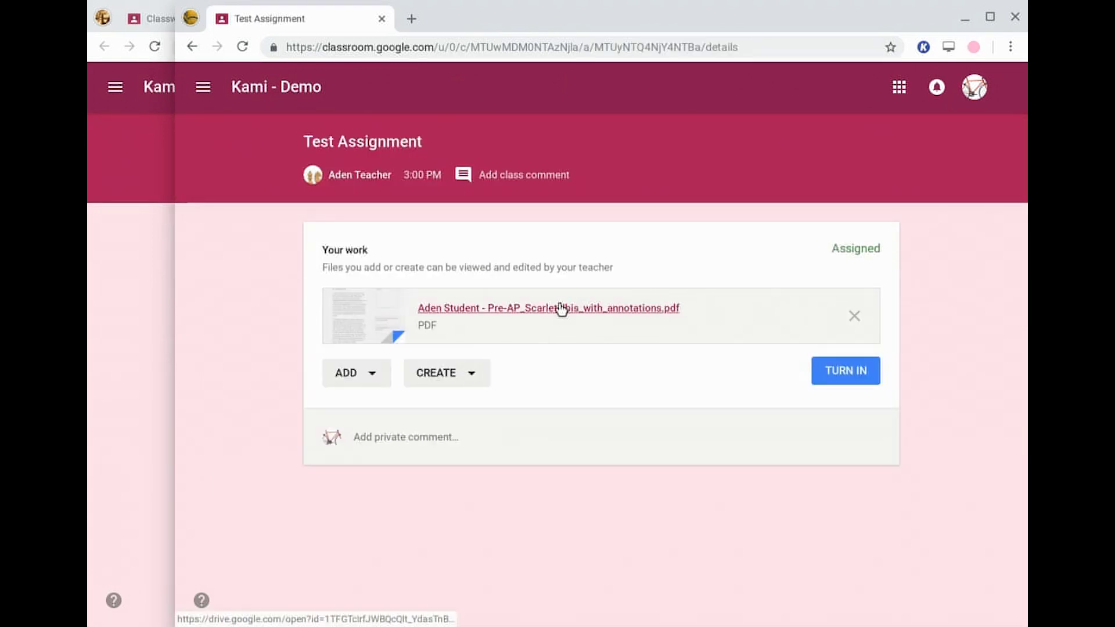
left_click(562, 307)
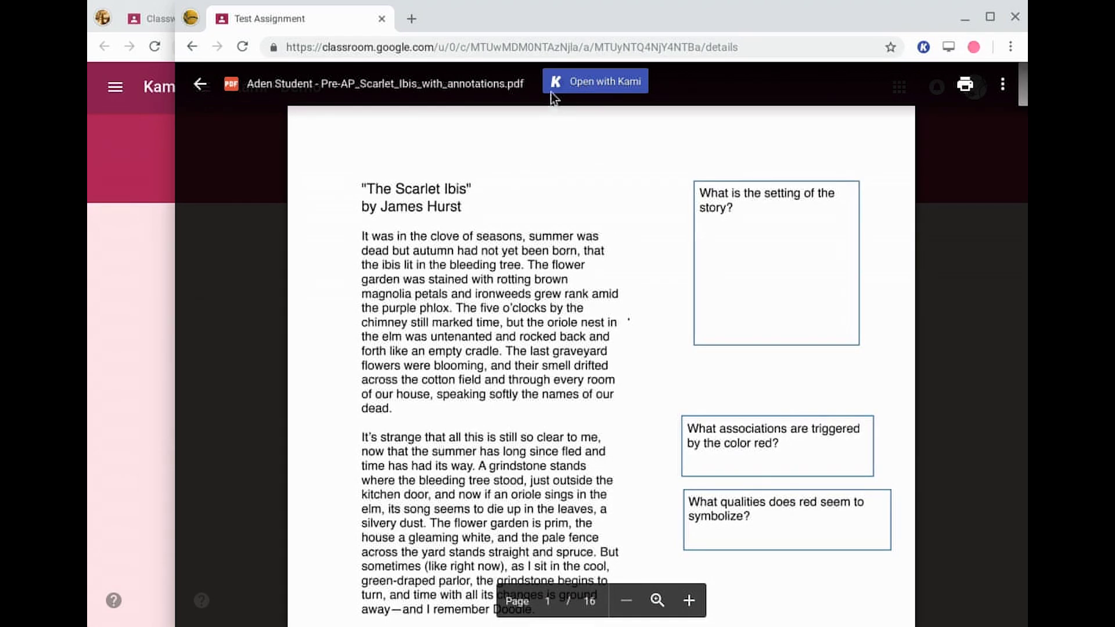
- Open the student's Scarlet Ibis PDF in Kami and turn on tool descriptions
left_click(589, 87)
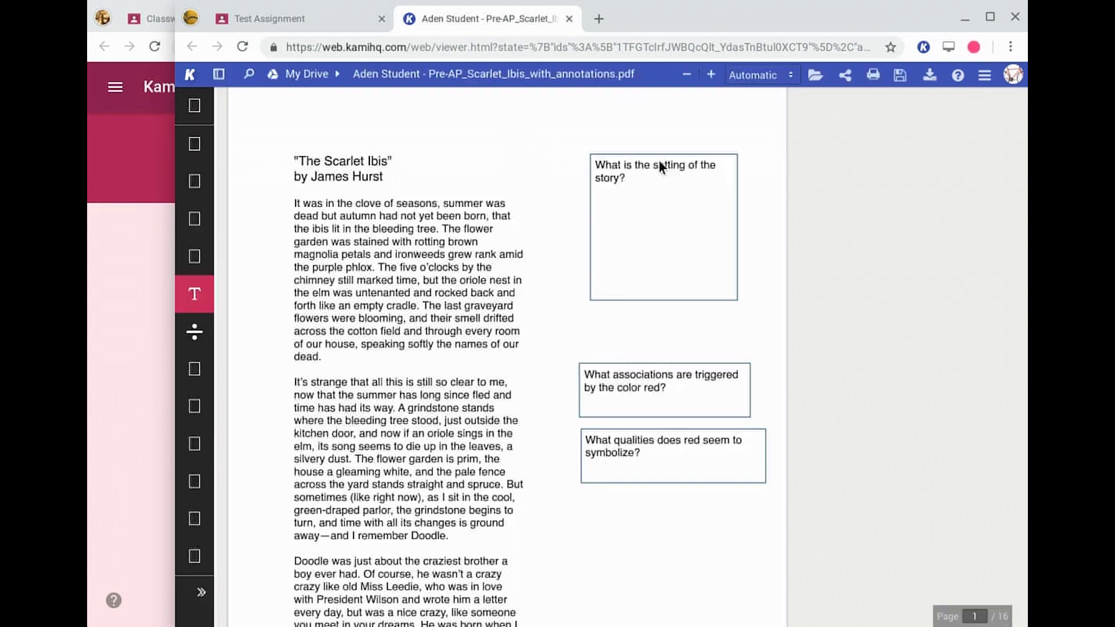
left_click(201, 592)
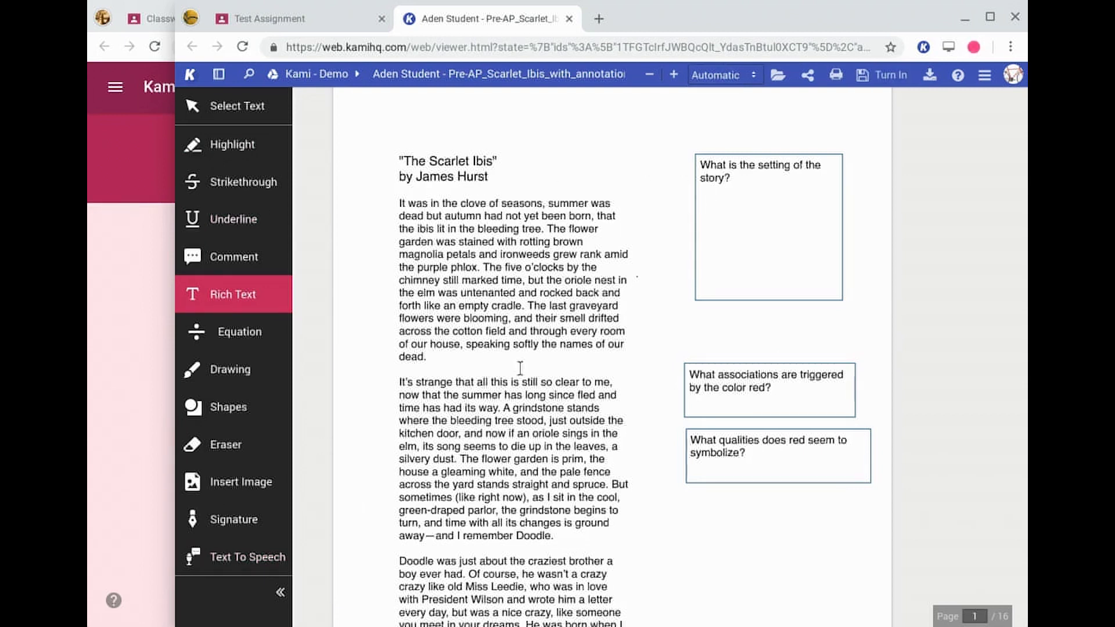
- Turn in the student's Scarlet Ibis copy from Kami, then return to the teacher's Classroom window
left_click(882, 78)
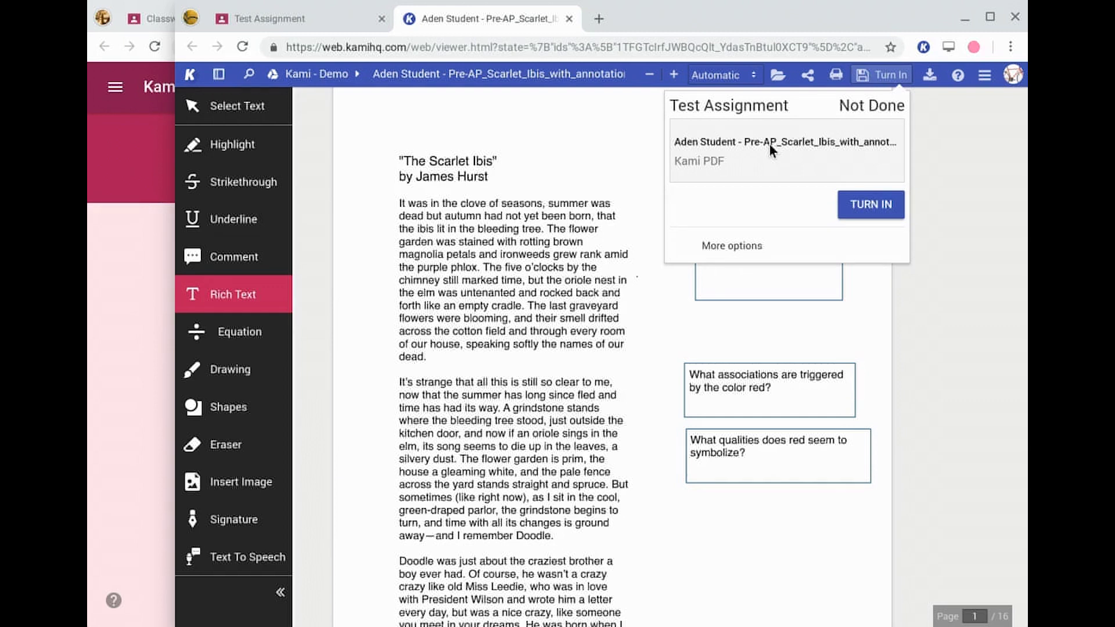
left_click(869, 208)
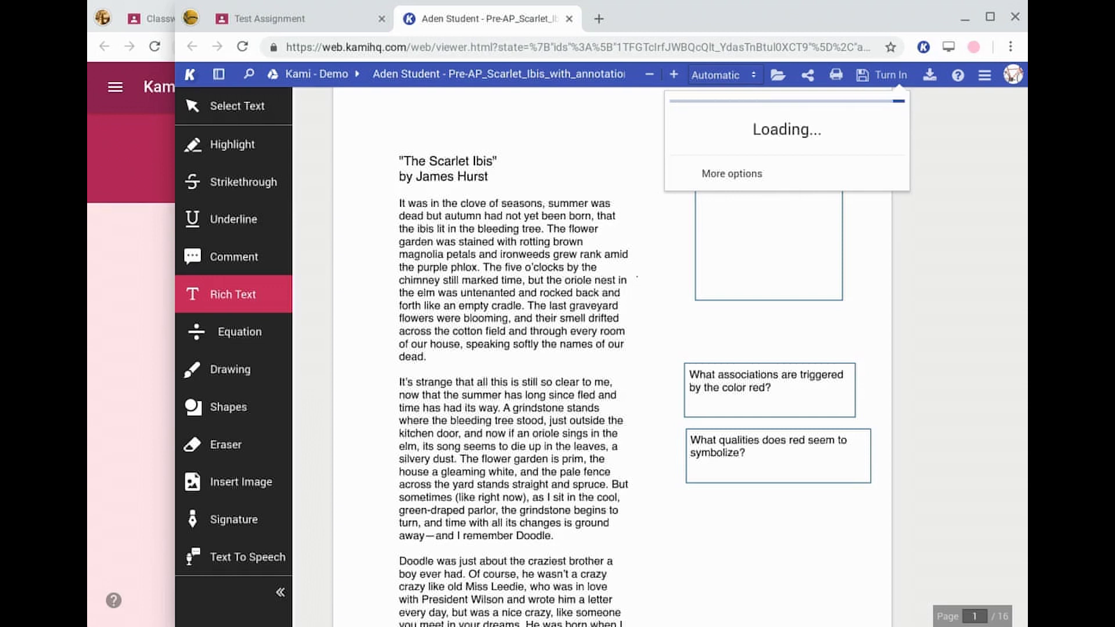
left_click(88, 273)
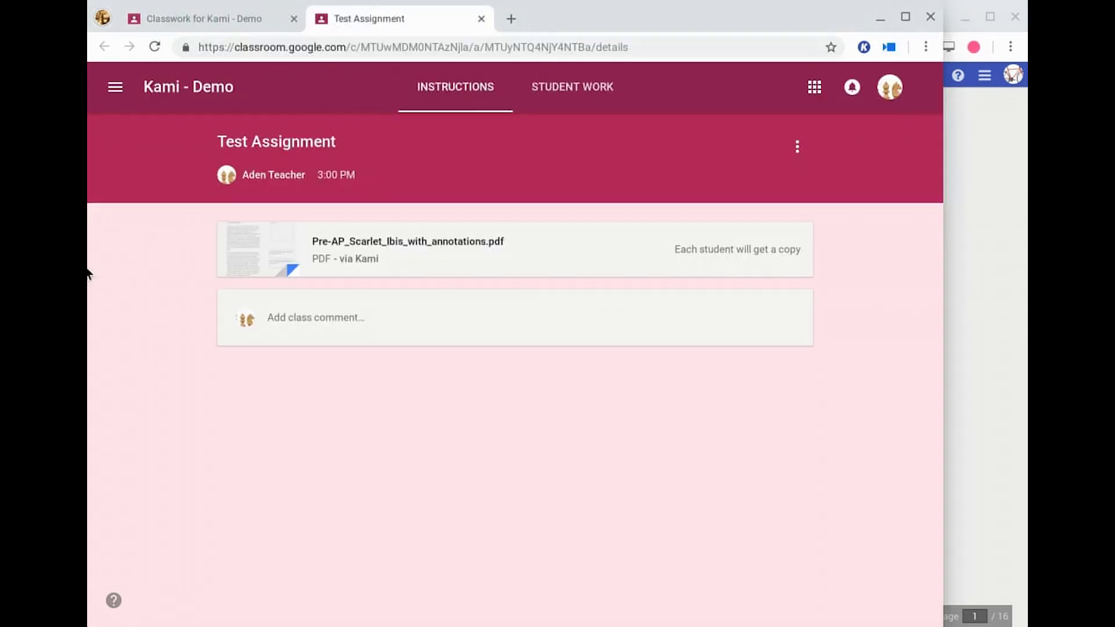
- Refresh Classwork and view Test Assignment's turned-in work, showing Aden Student's submission
left_click(211, 18)
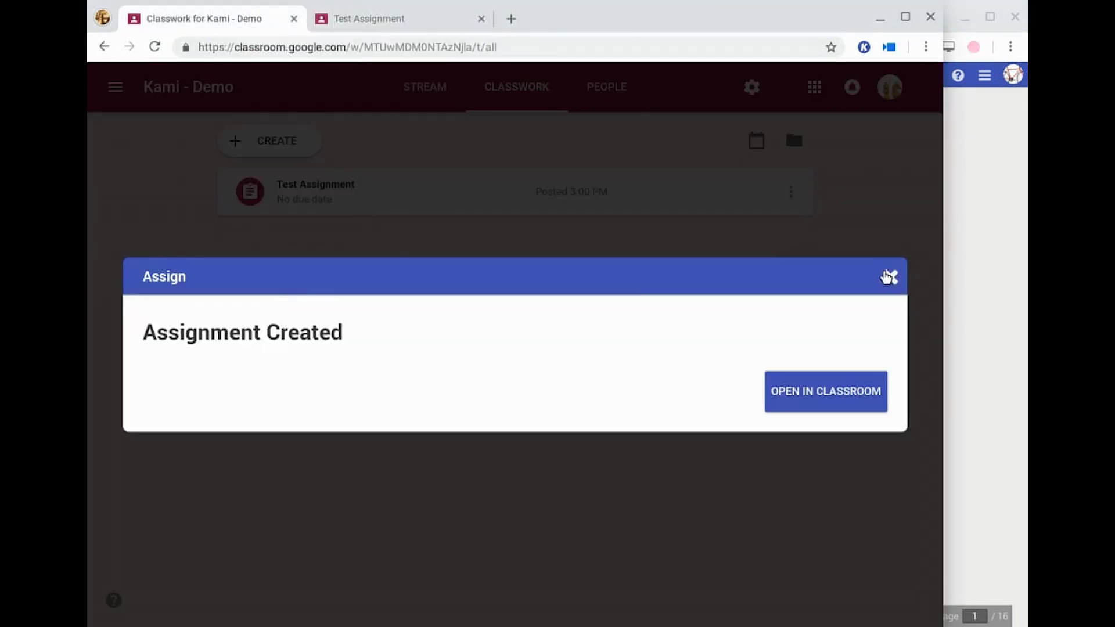
left_click(891, 277)
left_click(154, 46)
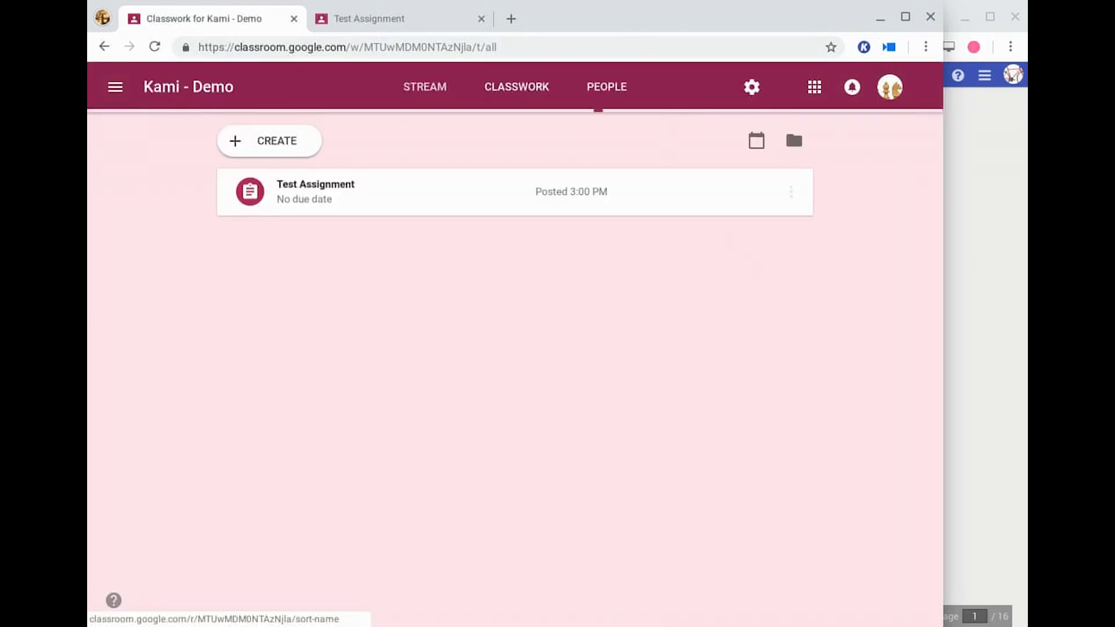
left_click(379, 199)
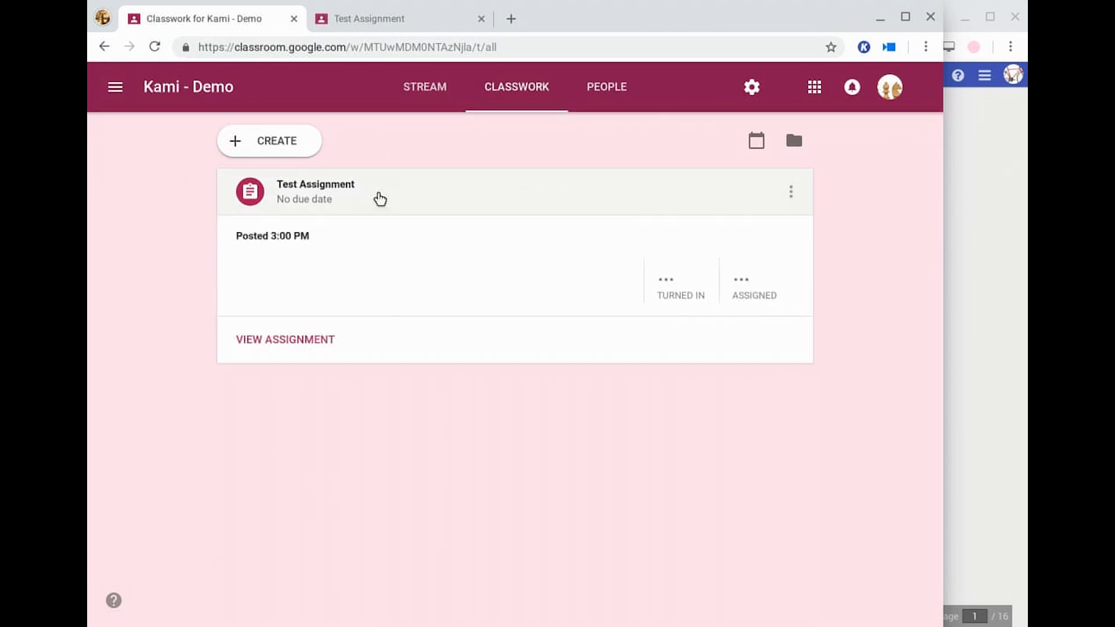
left_click(662, 294)
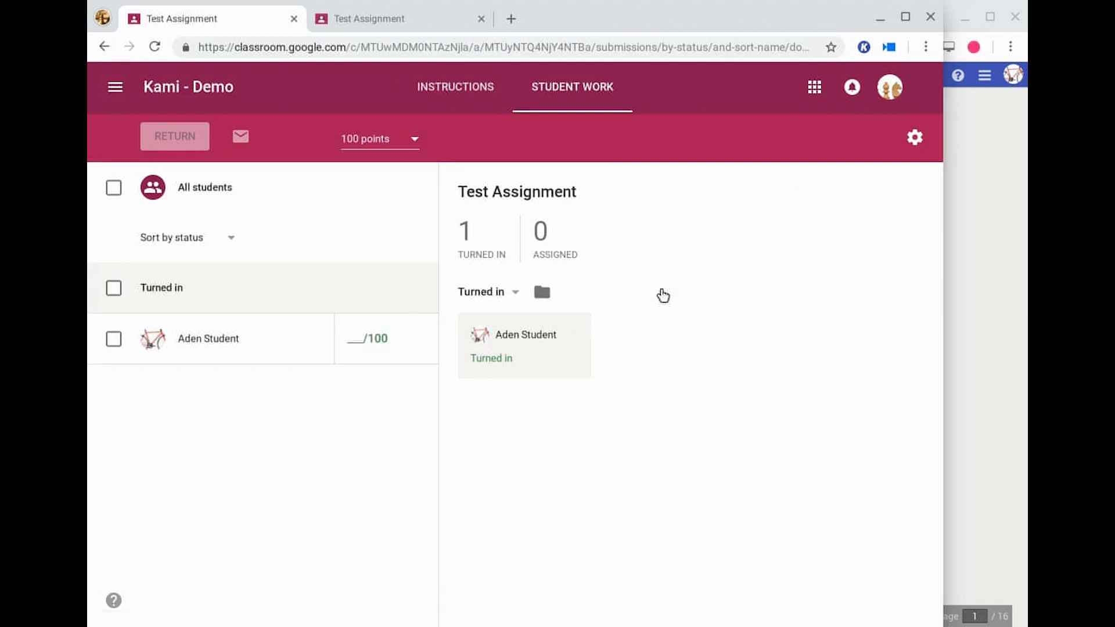